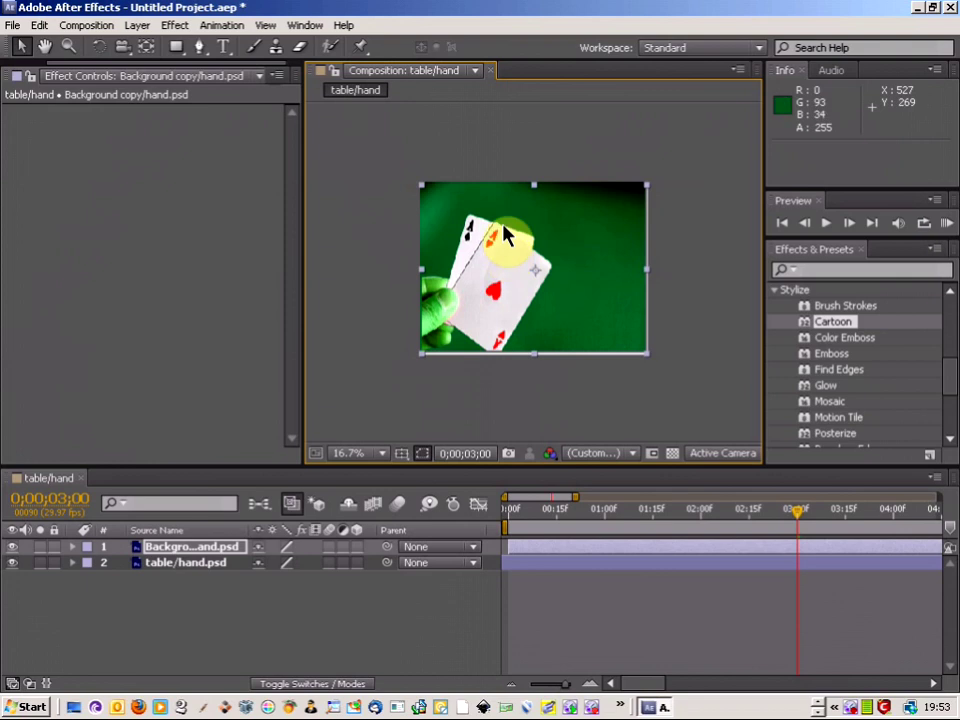
Drag the hand-with-cards layer off-screen to -42.9, 1482.8, below-left of the green table
{"action": "left_click_drag", "start_coordinate": [507, 229], "coordinate": [388, 375]}
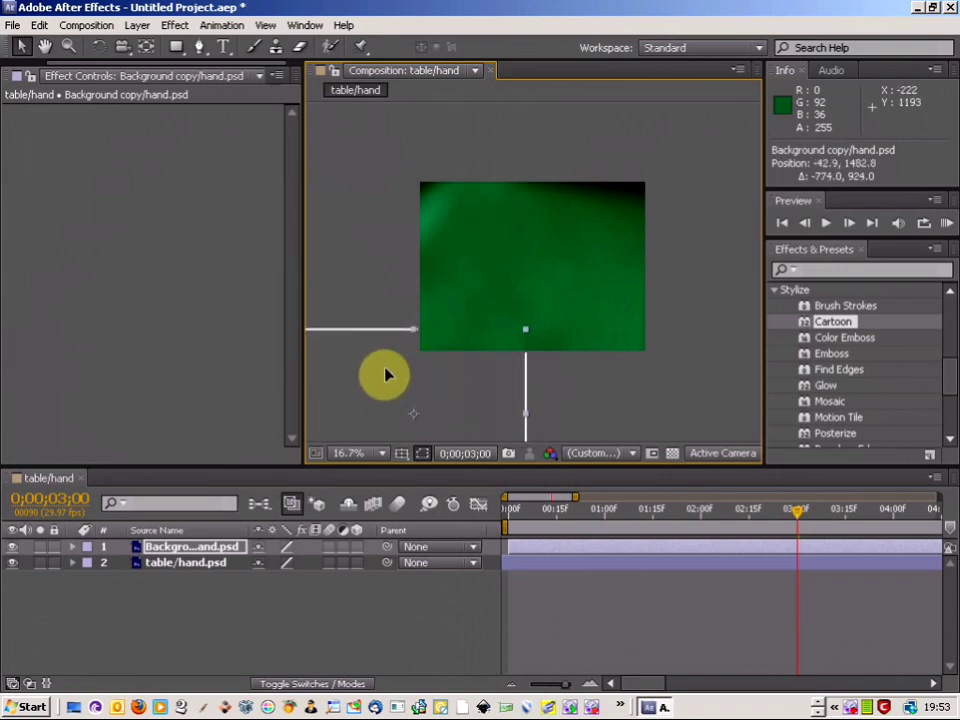
Expand layer 1 and its Transform group to reveal the hand's Position property
{"action": "left_click", "coordinate": [72, 547]}
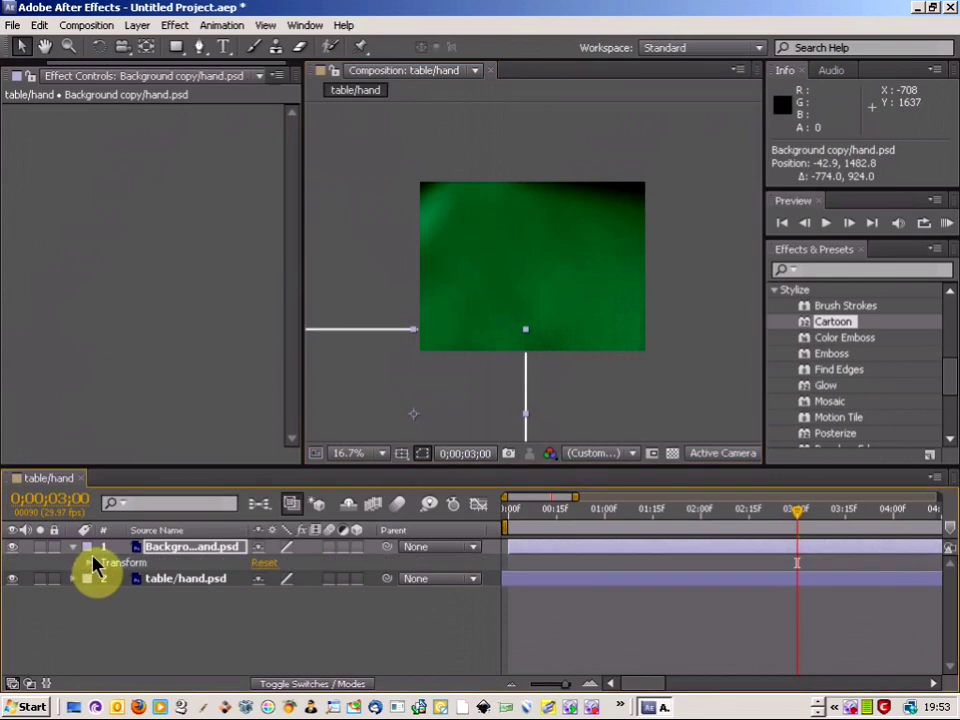
{"action": "left_click", "coordinate": [89, 564]}
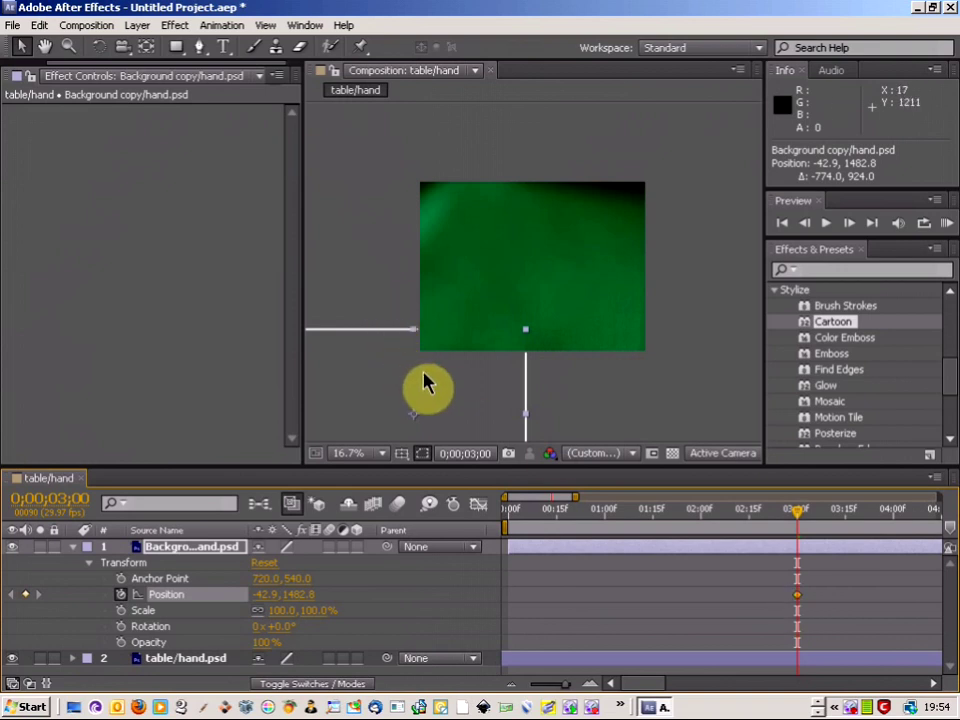
Undo the 3-second Position keyframe and move the current time to 0;00;00;00
{"action": "key", "text": "ctrl+z"}
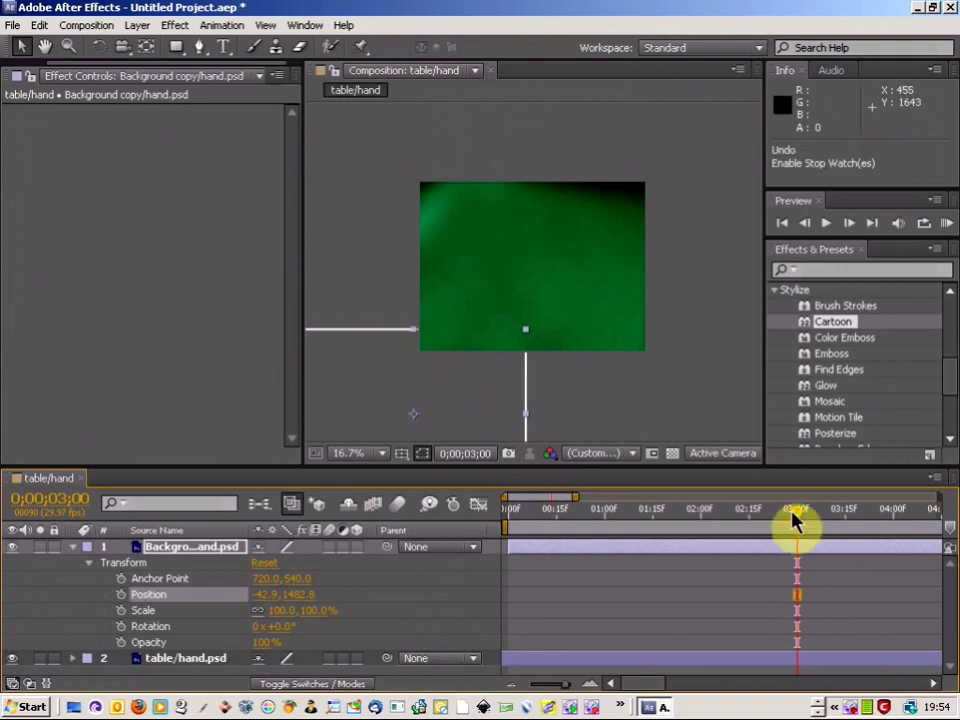
{"action": "key", "text": "Home"}
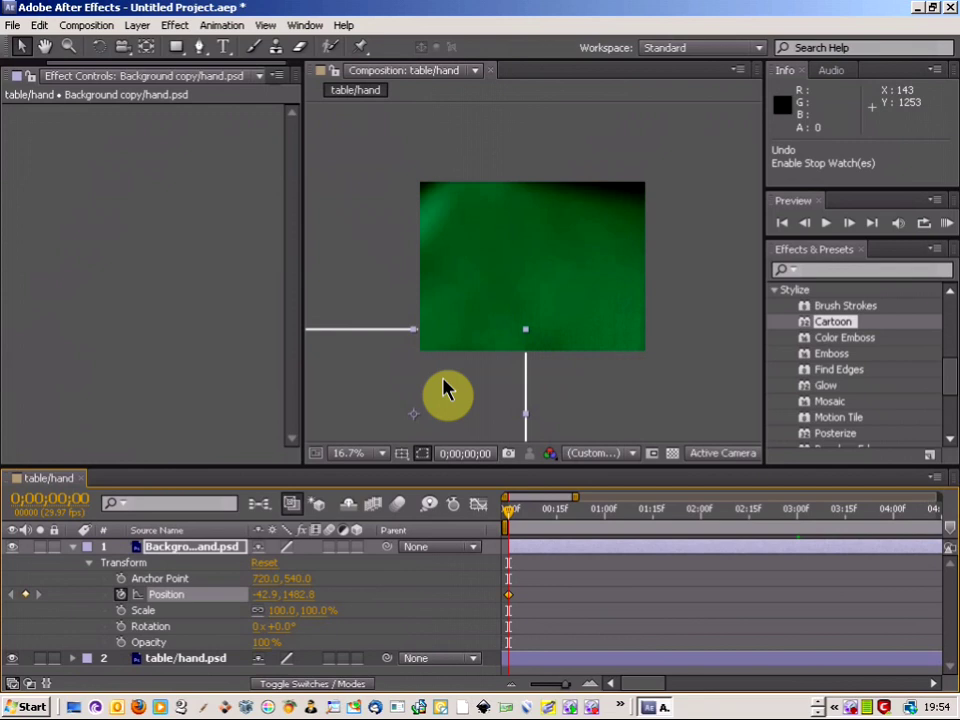
At about 2 seconds, move the hand to the table centre (719.1, 564.8) and replay the slide-in
{"action": "left_click", "coordinate": [710, 531]}
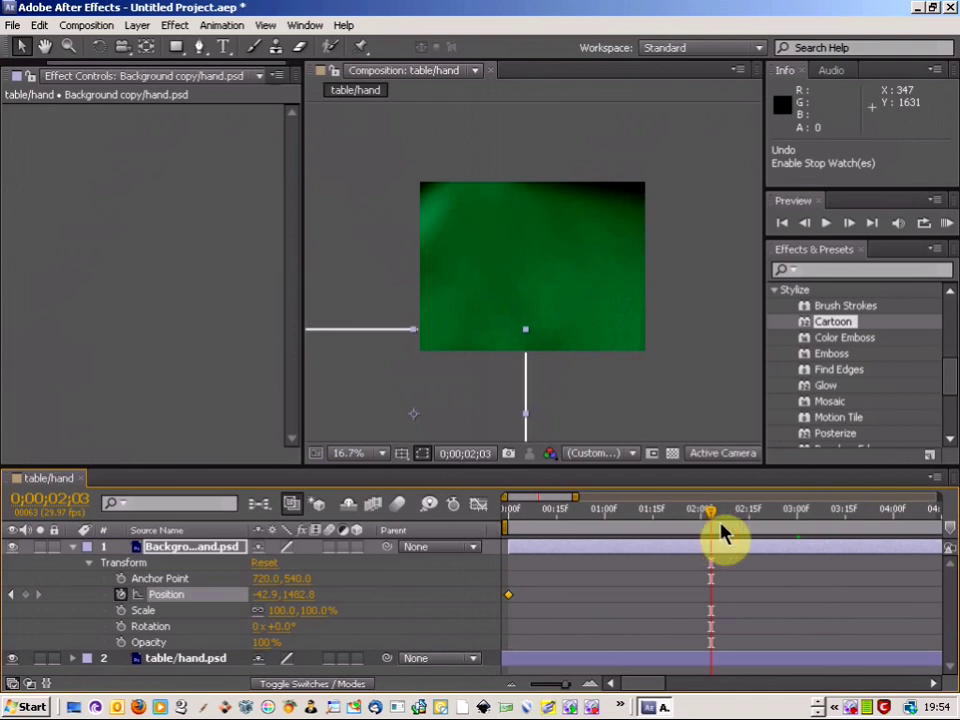
{"action": "left_click_drag", "start_coordinate": [386, 390], "coordinate": [503, 240]}
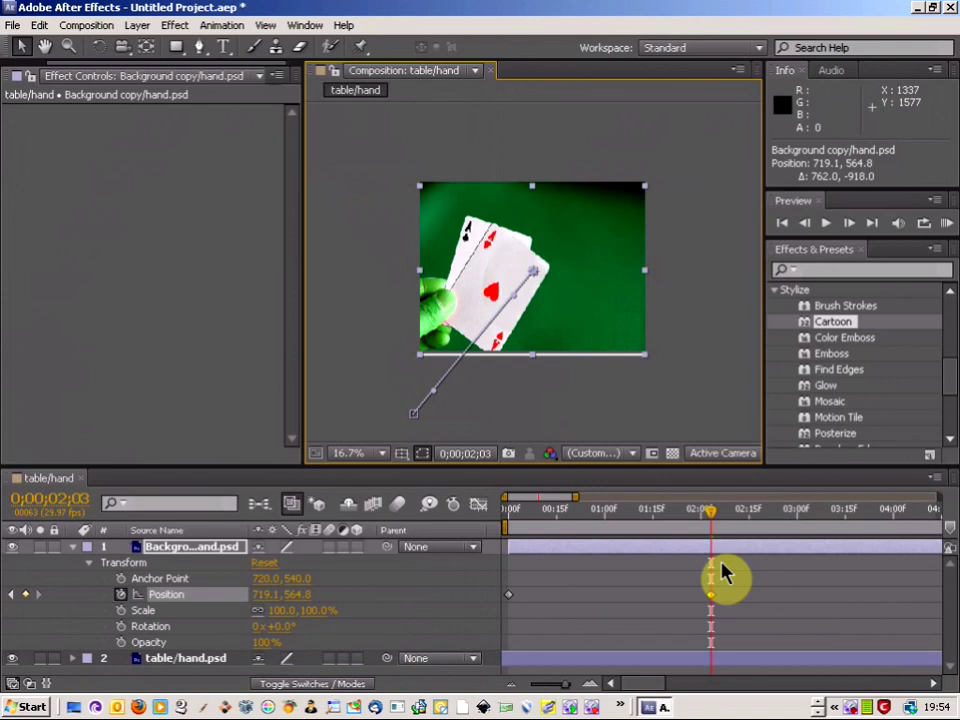
{"action": "left_click", "coordinate": [786, 224]}
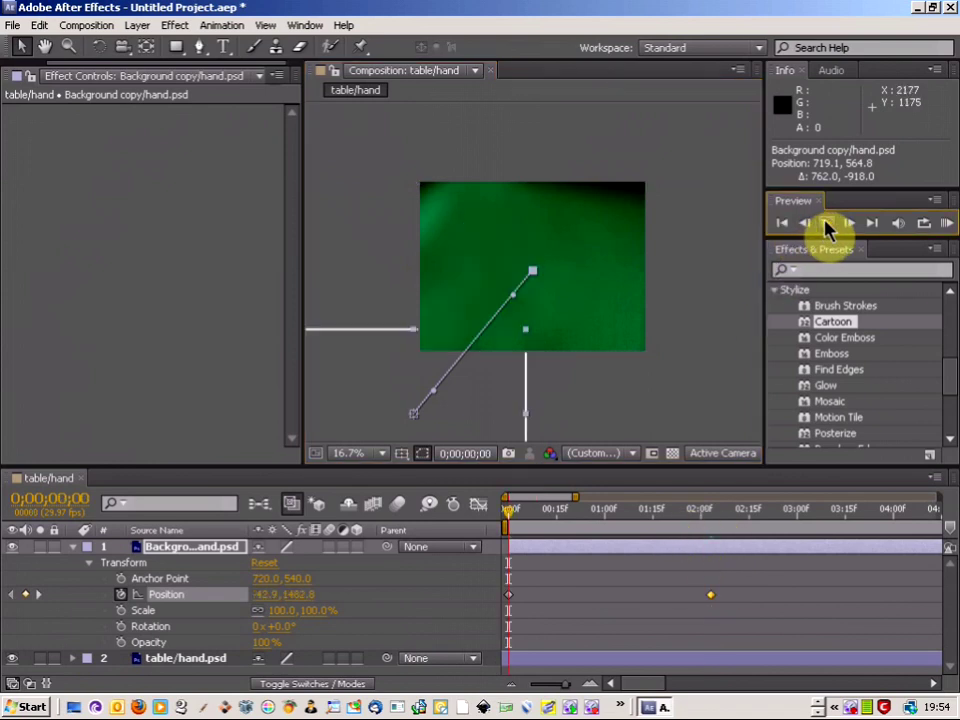
{"action": "left_click", "coordinate": [828, 224]}
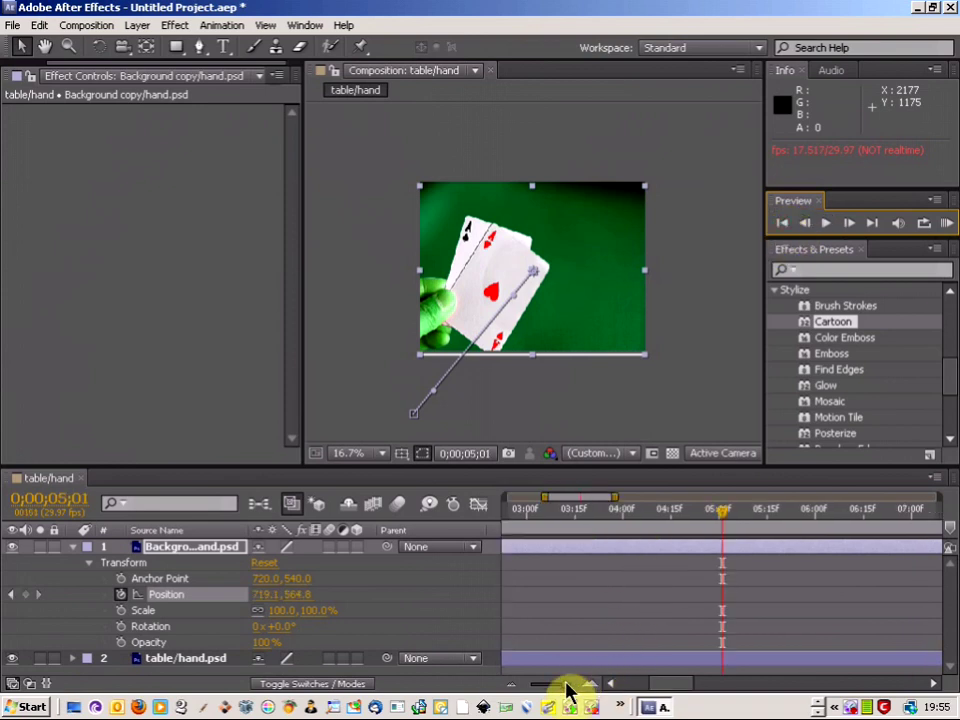
{"action": "left_click_drag", "start_coordinate": [643, 683], "coordinate": [565, 697]}
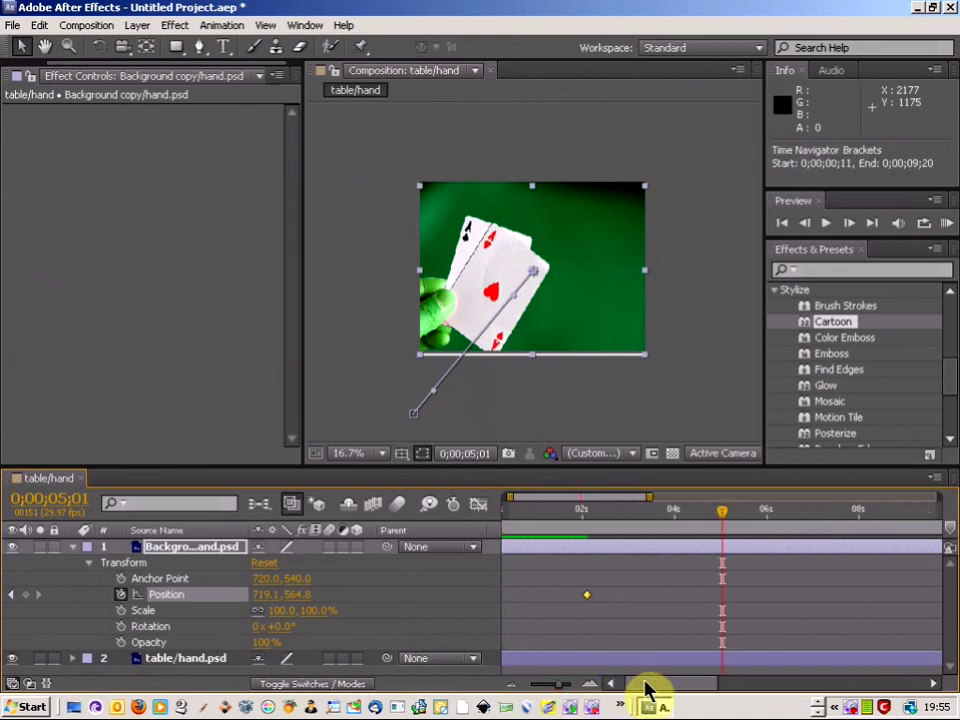
{"action": "left_click_drag", "start_coordinate": [643, 686], "coordinate": [632, 688]}
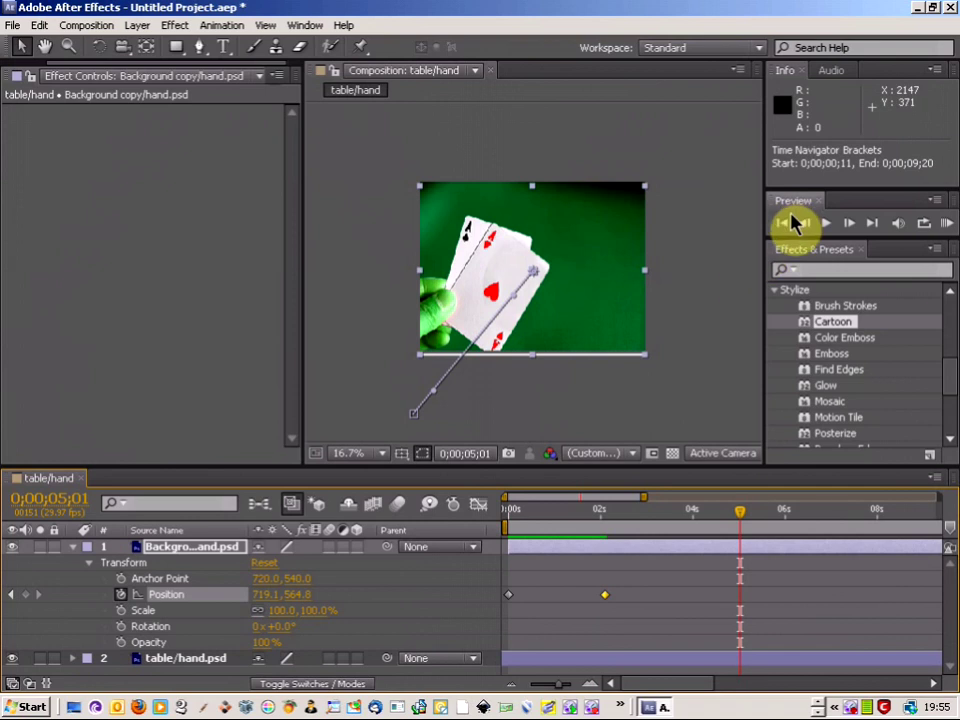
{"action": "left_click", "coordinate": [784, 222]}
{"action": "left_click", "coordinate": [826, 223]}
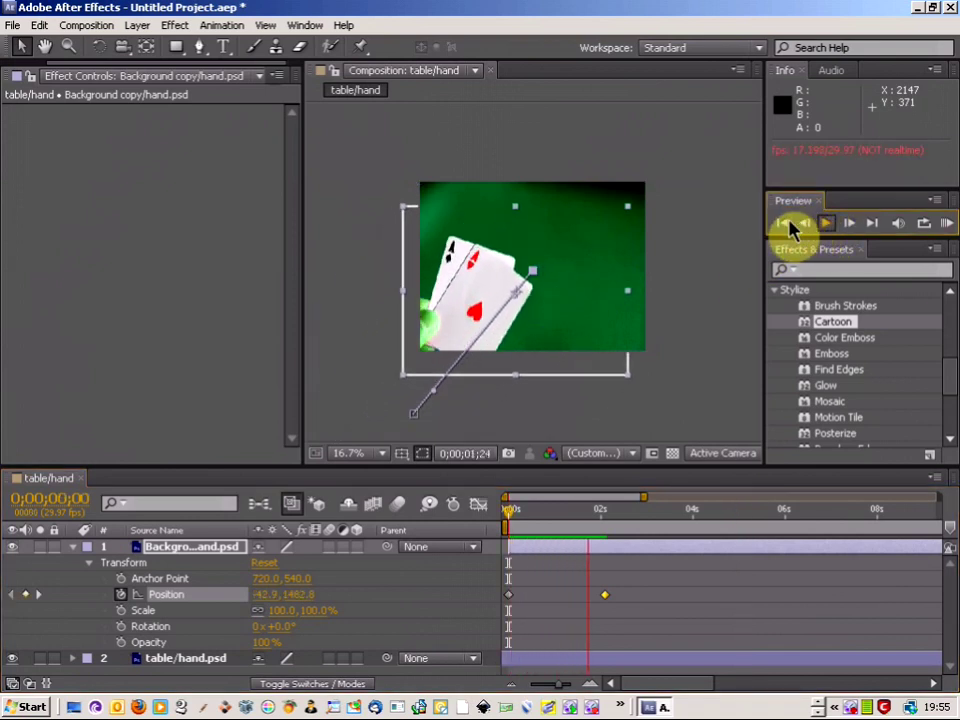
{"action": "left_click", "coordinate": [784, 223]}
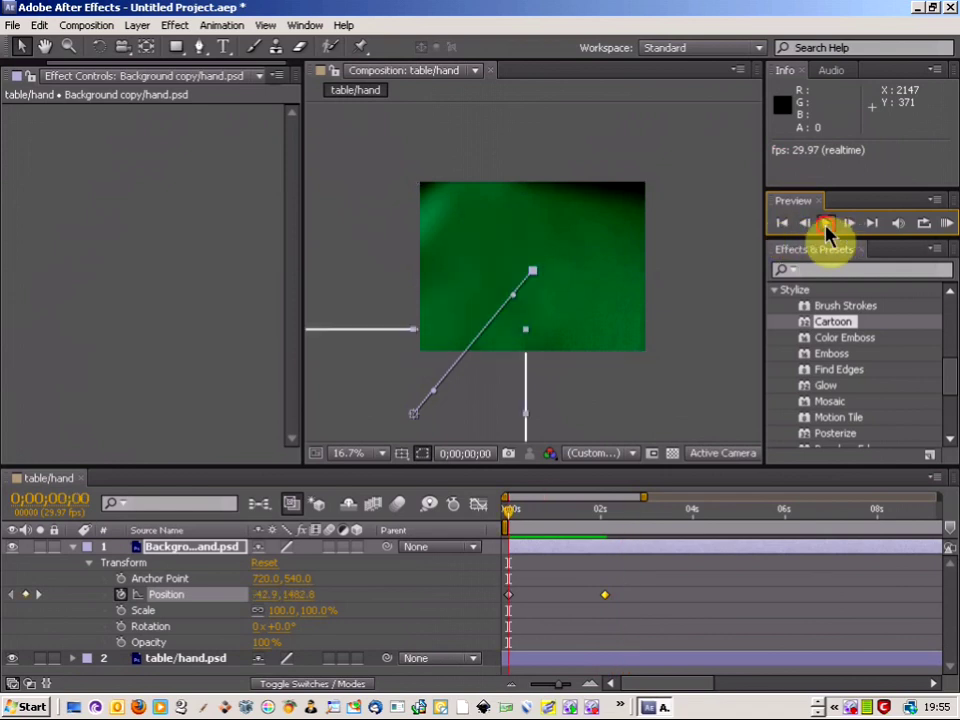
{"action": "left_click", "coordinate": [825, 224]}
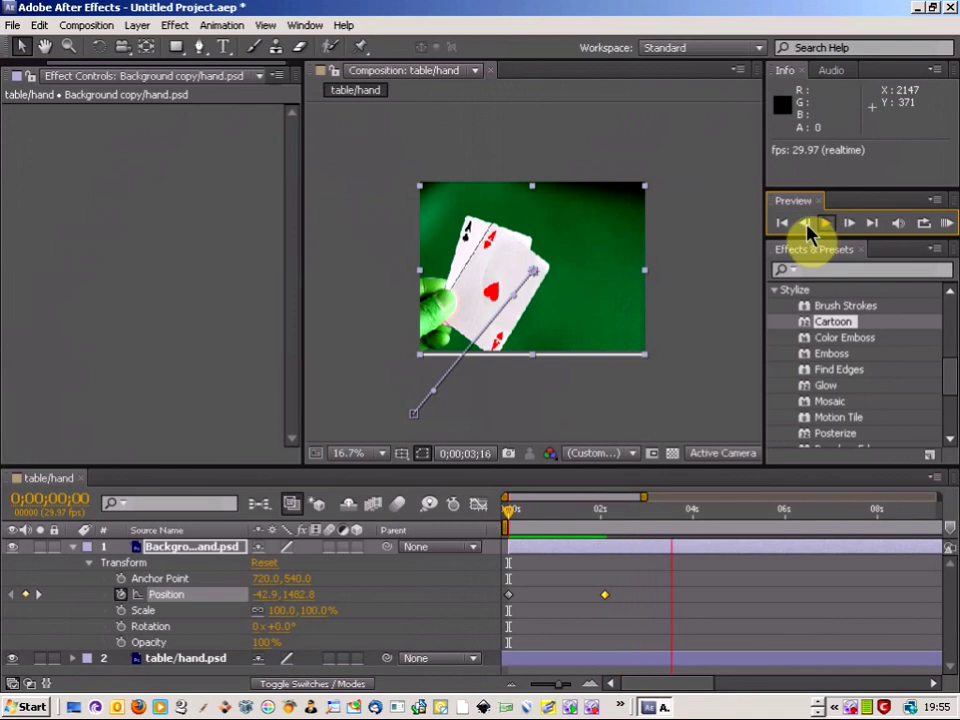
Nudge the arrival Position keyframe slightly later and preview the timing
{"action": "left_click", "coordinate": [805, 225]}
{"action": "left_click", "coordinate": [783, 223]}
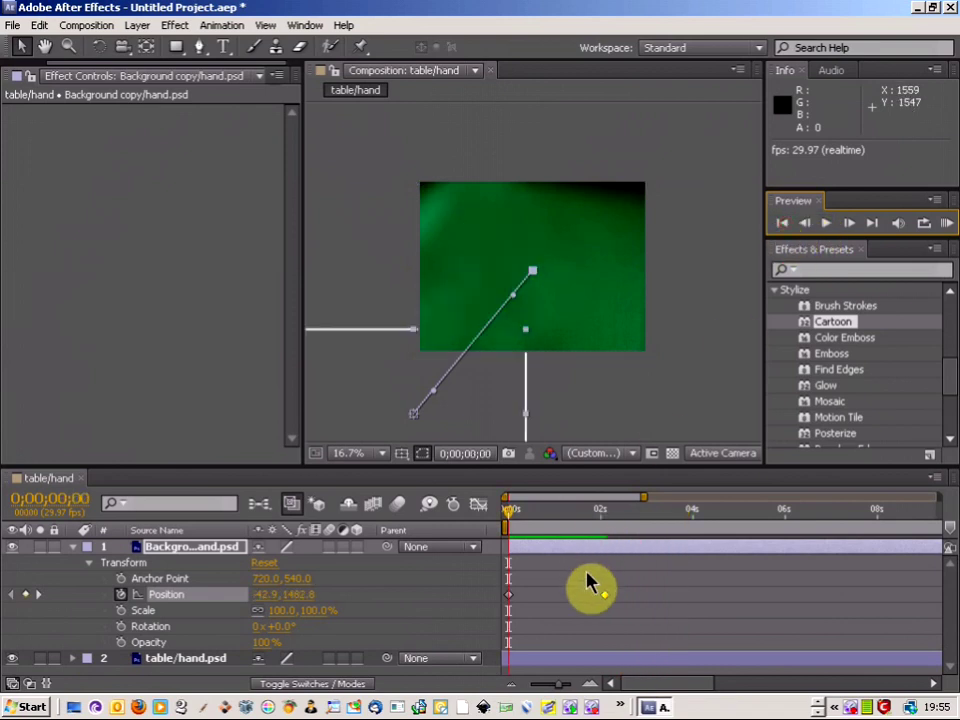
{"action": "mouse_move", "coordinate": [609, 602]}
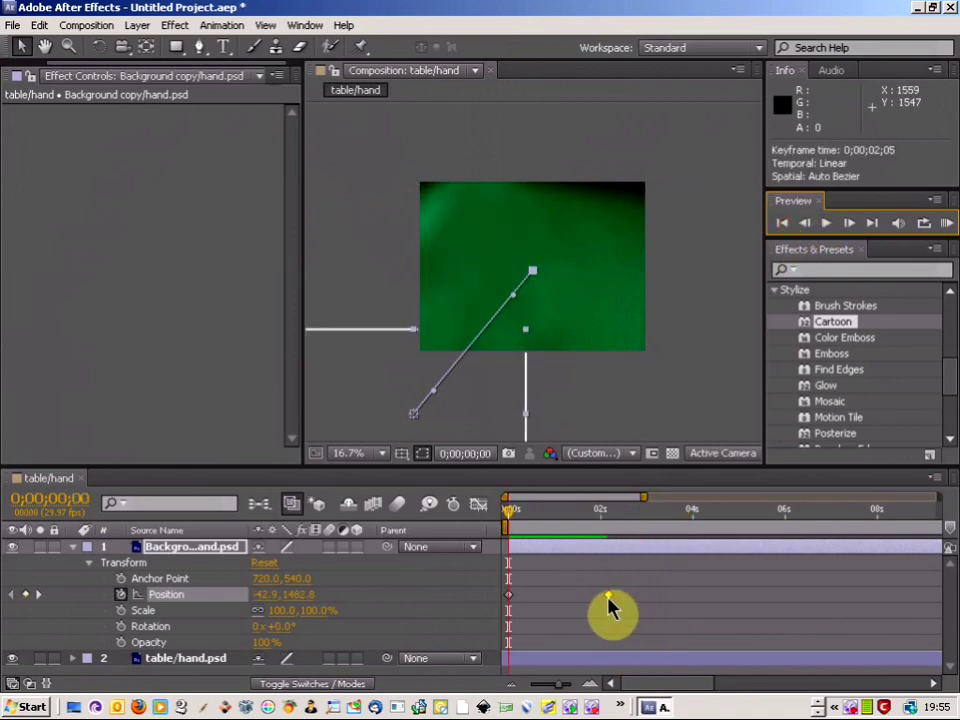
{"action": "left_click_drag", "start_coordinate": [608, 597], "coordinate": [617, 598]}
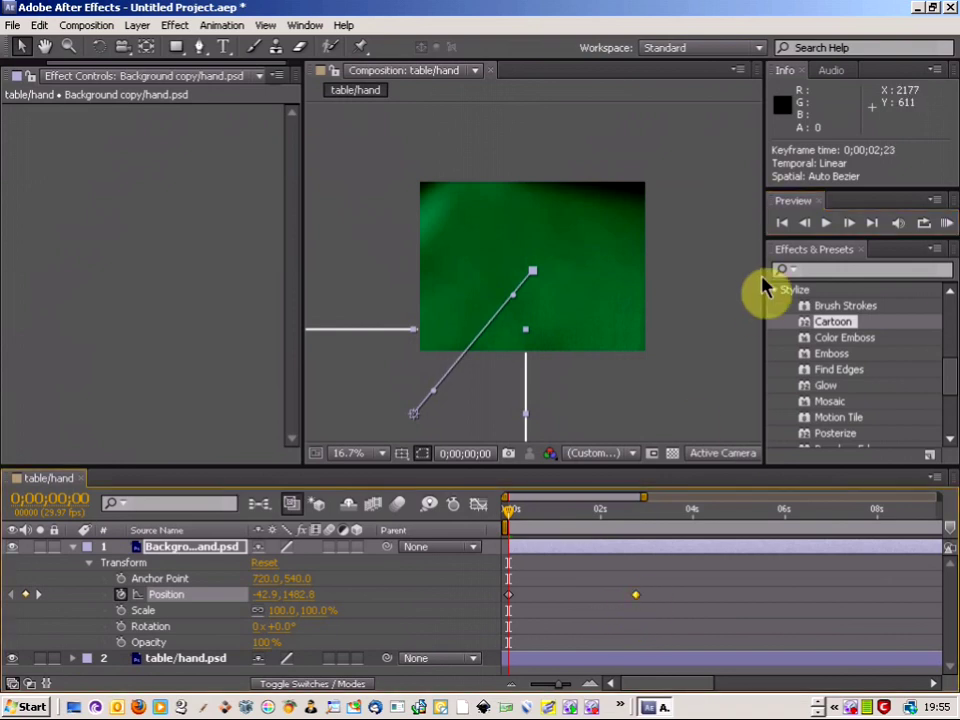
{"action": "left_click", "coordinate": [826, 224]}
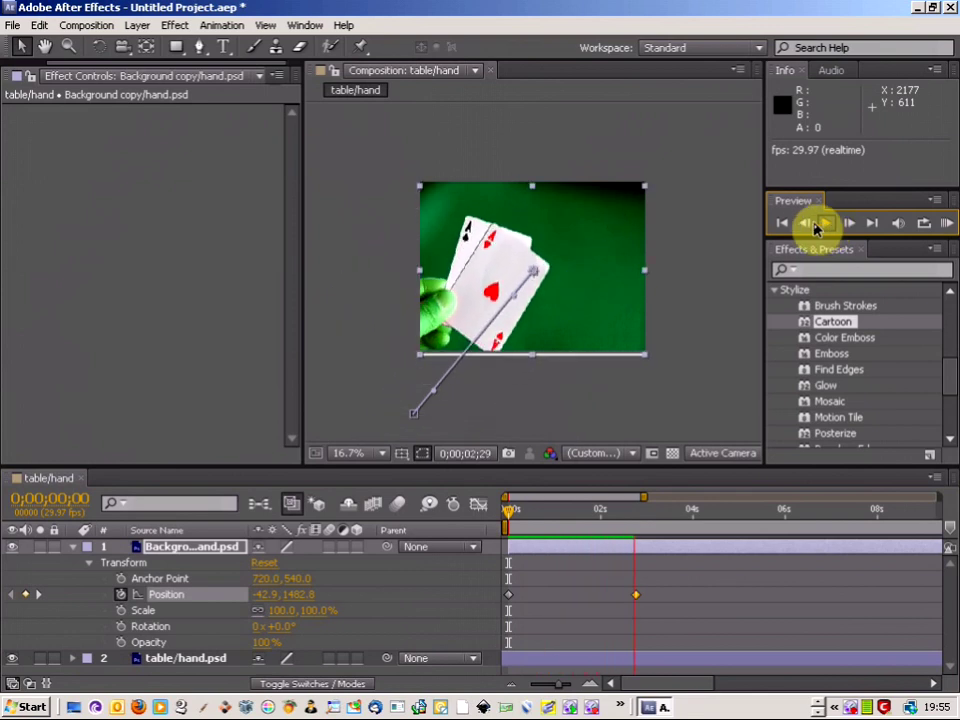
Drag the arrival keyframe noticeably earlier and preview the faster slide-in
{"action": "left_click", "coordinate": [630, 625]}
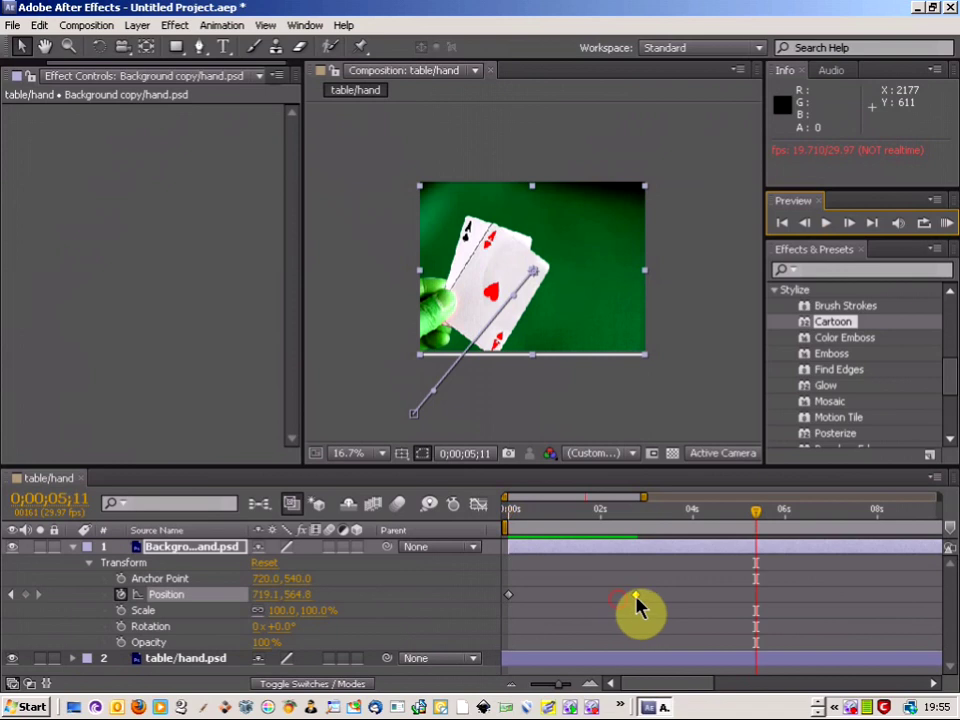
{"action": "left_click_drag", "start_coordinate": [636, 596], "coordinate": [595, 597]}
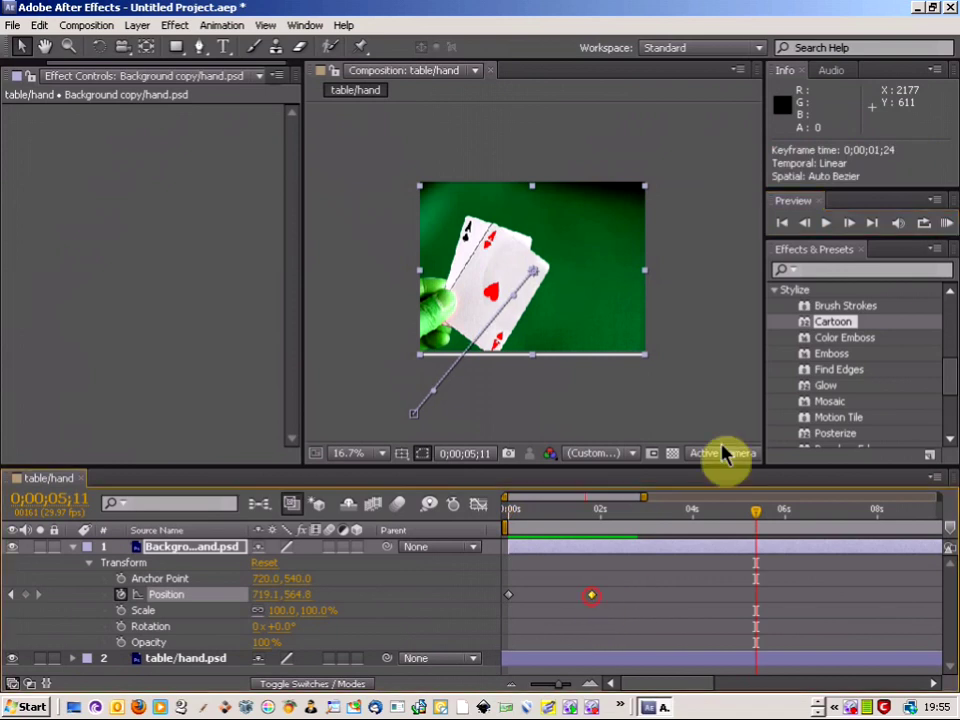
{"action": "left_click", "coordinate": [782, 222]}
{"action": "left_click", "coordinate": [827, 222]}
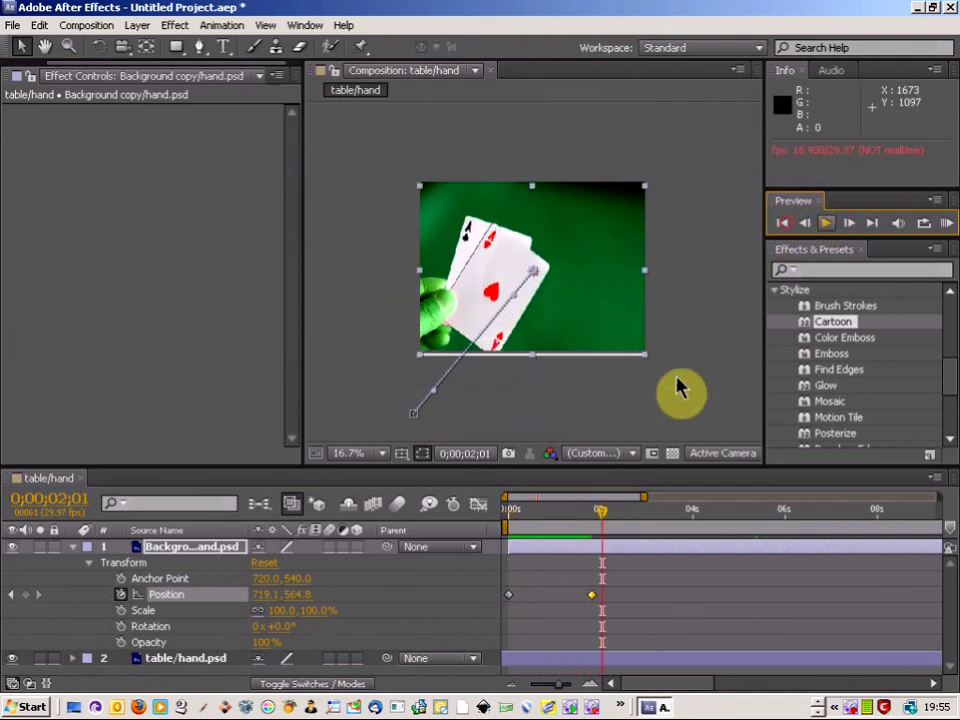
Shift the arrival a few frames earlier to 0;00;01;11, preview it, and select that keyframe
{"action": "left_click", "coordinate": [588, 598]}
{"action": "left_click_drag", "start_coordinate": [587, 598], "coordinate": [579, 598]}
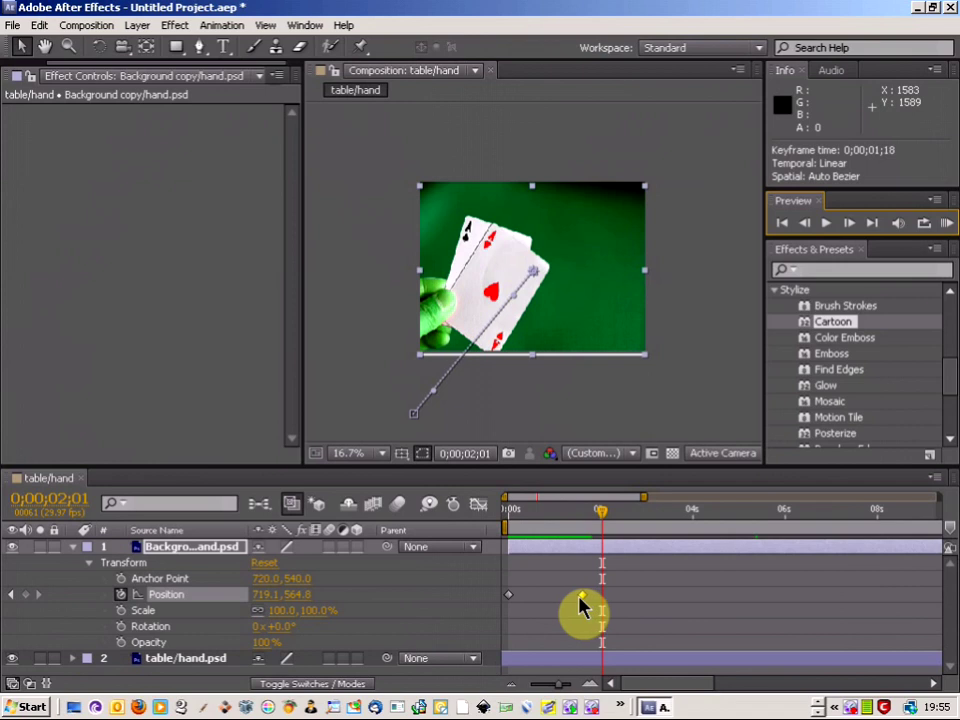
{"action": "left_click", "coordinate": [783, 223]}
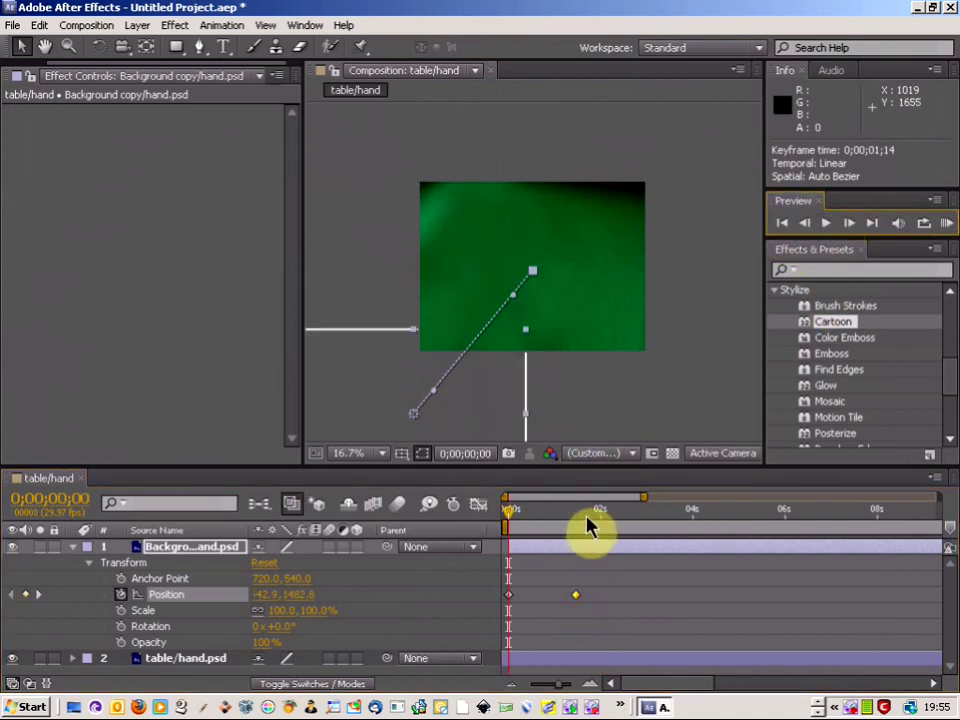
{"action": "left_click", "coordinate": [830, 224]}
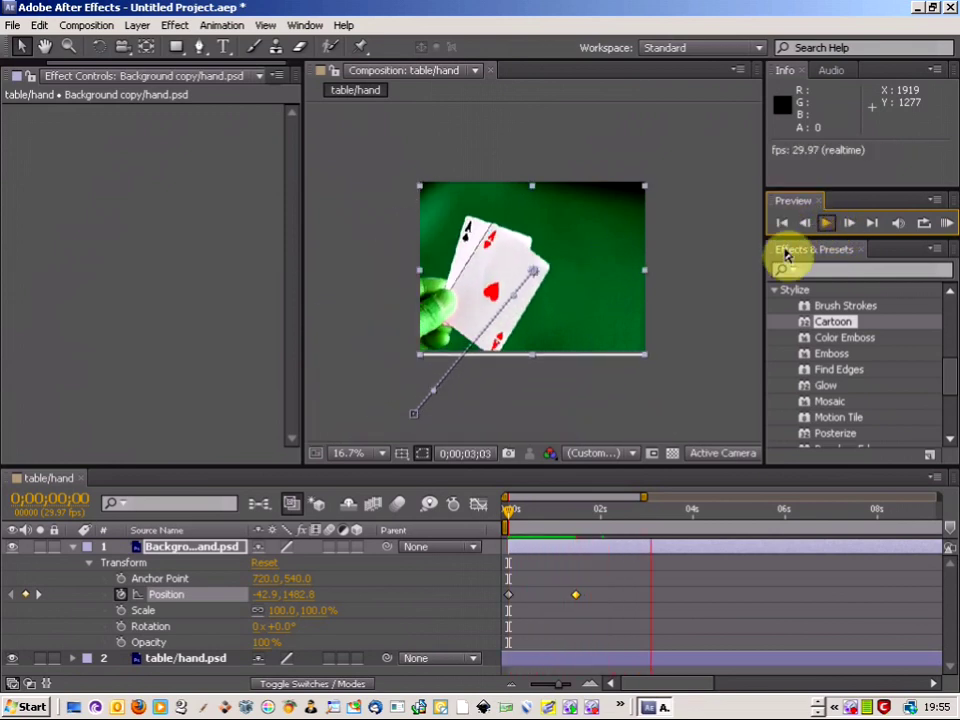
{"action": "left_click", "coordinate": [575, 595]}
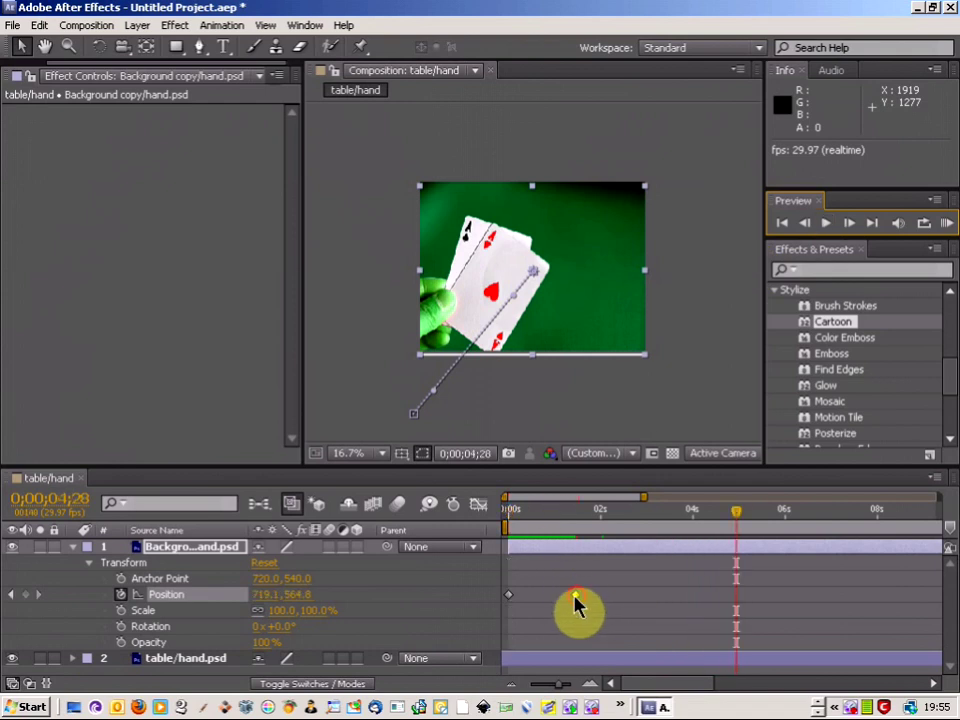
{"action": "left_click", "coordinate": [575, 598]}
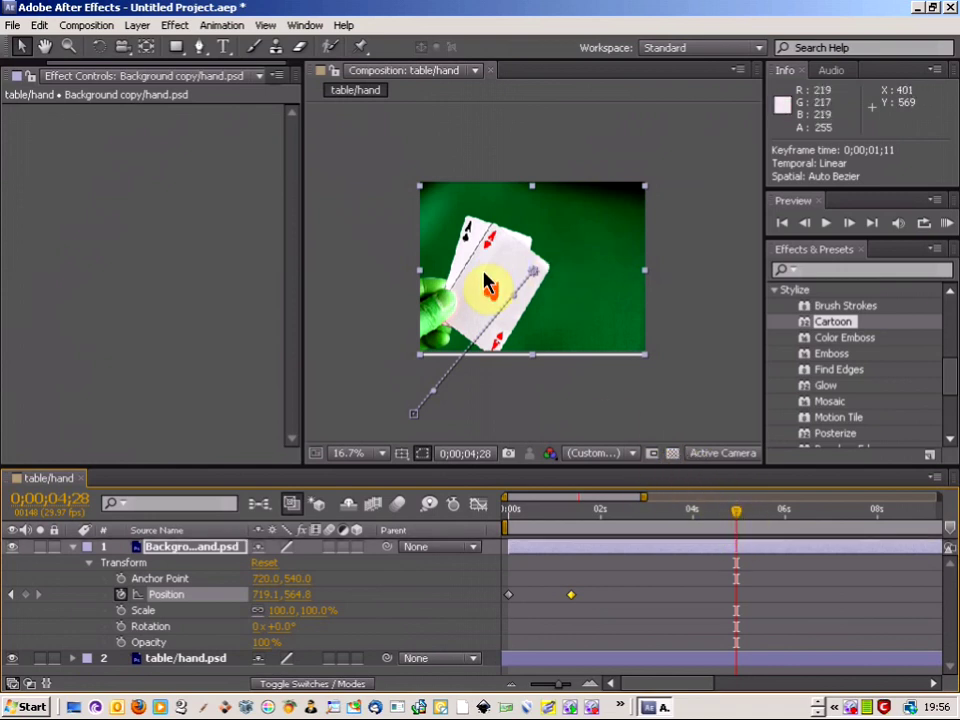
At 0;00;04;28, push the hand right to 1163.1, 576.8 and preview the curved path
{"action": "left_click_drag", "start_coordinate": [485, 282], "coordinate": [529, 279]}
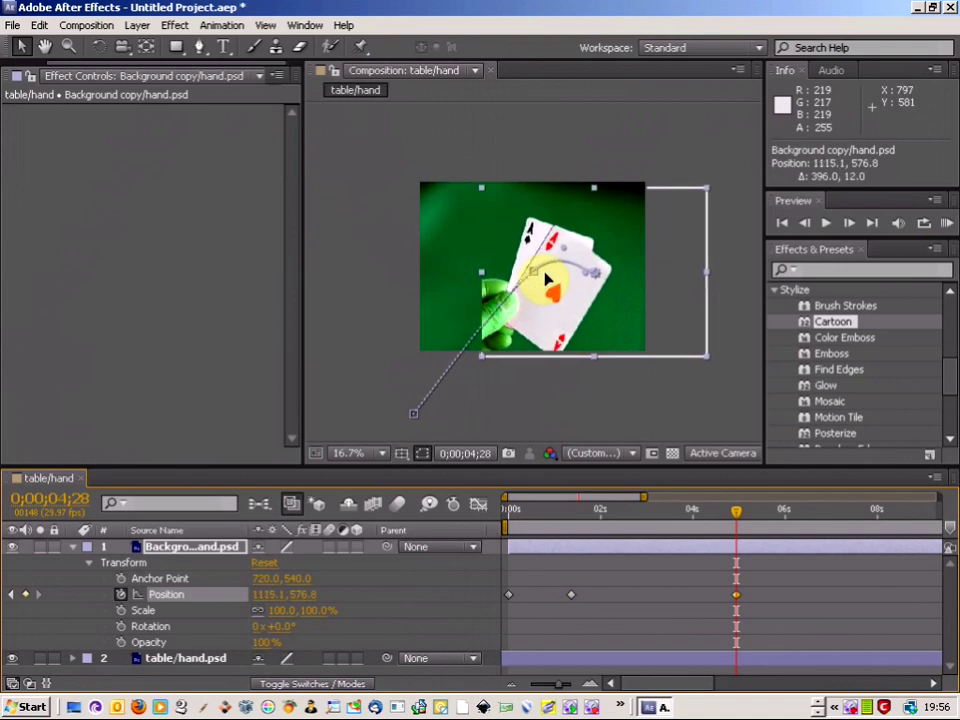
{"action": "left_click_drag", "start_coordinate": [546, 281], "coordinate": [555, 281]}
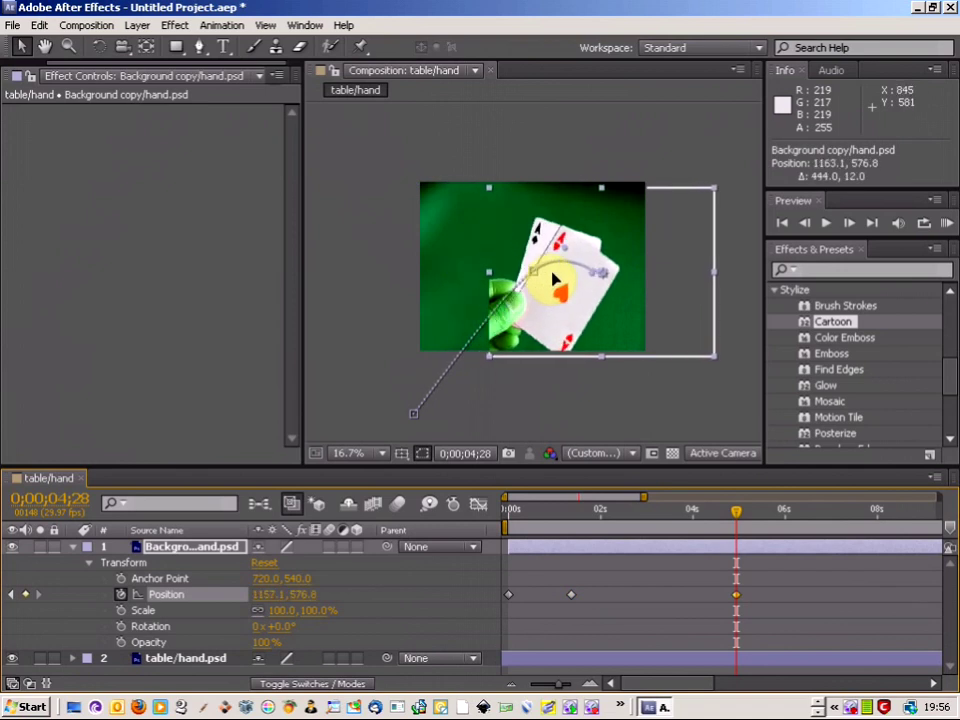
{"action": "left_click", "coordinate": [783, 225]}
{"action": "left_click", "coordinate": [826, 224]}
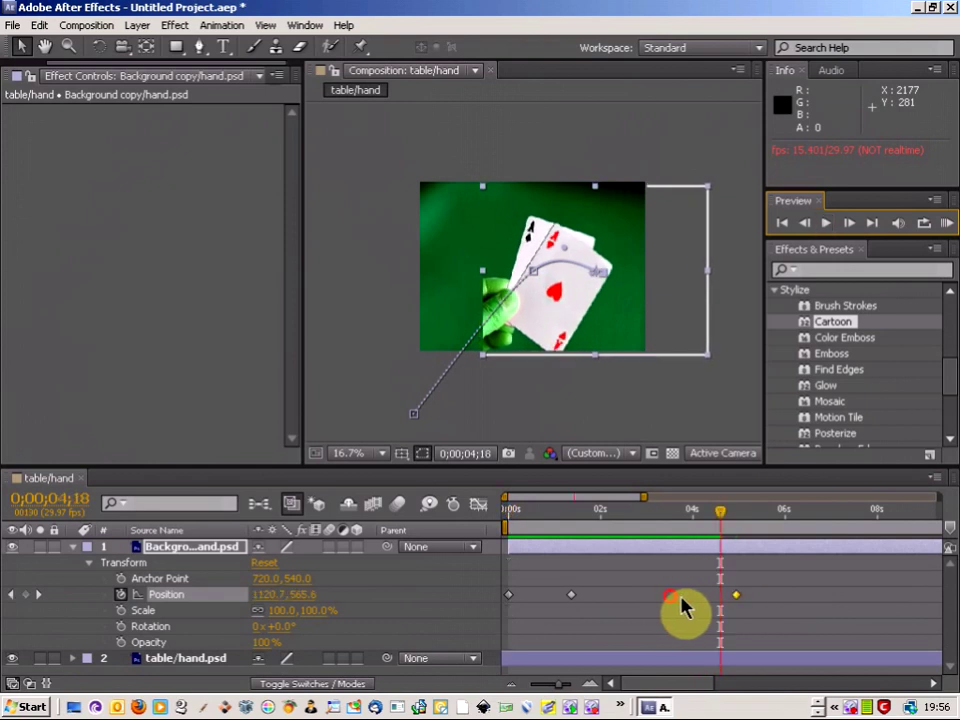
Move the third Position keyframe earlier to 0;00;01;28 and replay the animation
{"action": "left_click_drag", "start_coordinate": [742, 606], "coordinate": [678, 606]}
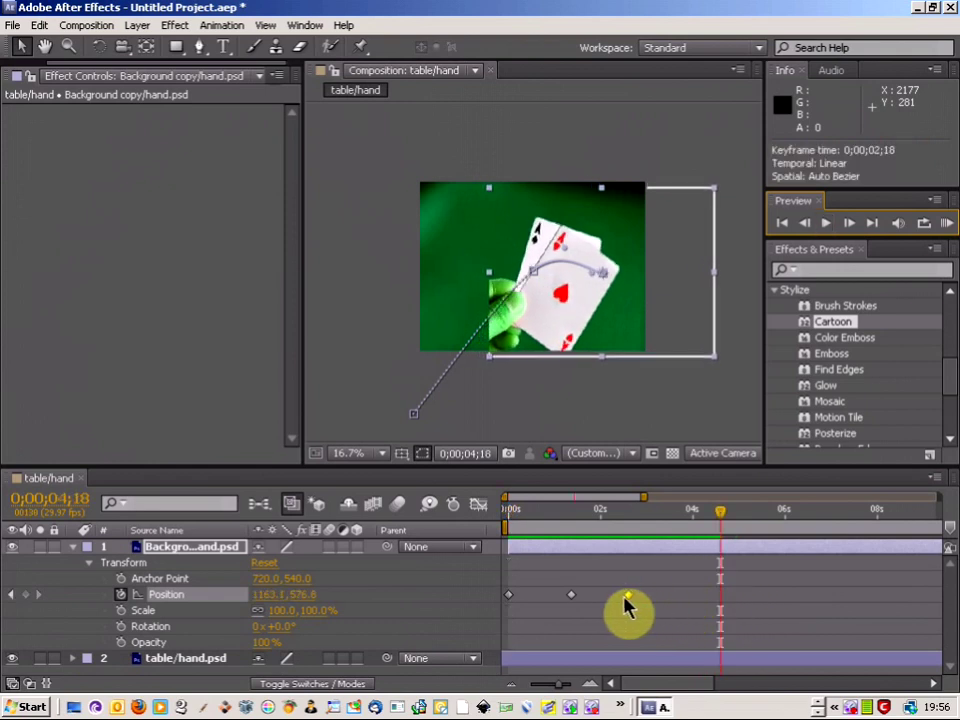
{"action": "left_click", "coordinate": [822, 225]}
{"action": "left_click", "coordinate": [824, 224]}
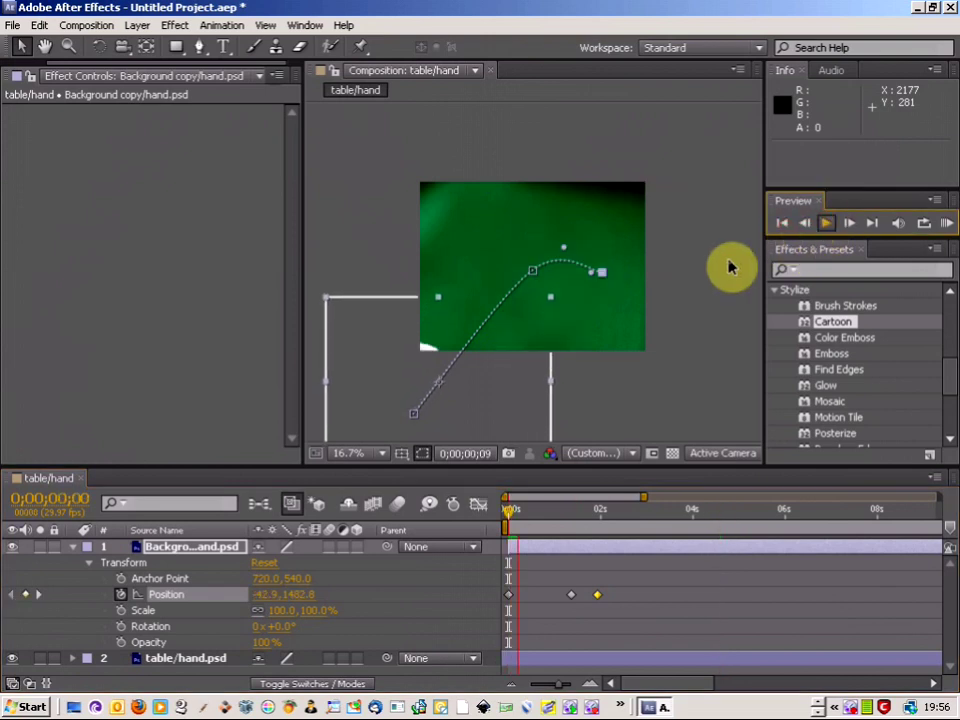